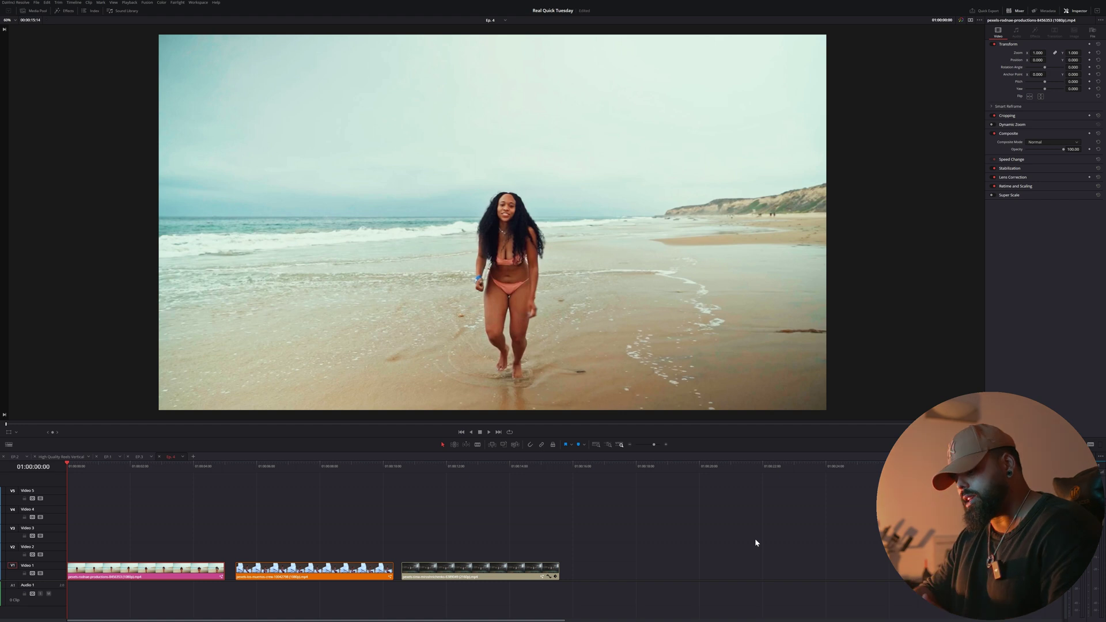
- Open the first beach clip in the Fusion page with Shift+5
key("shift+5")
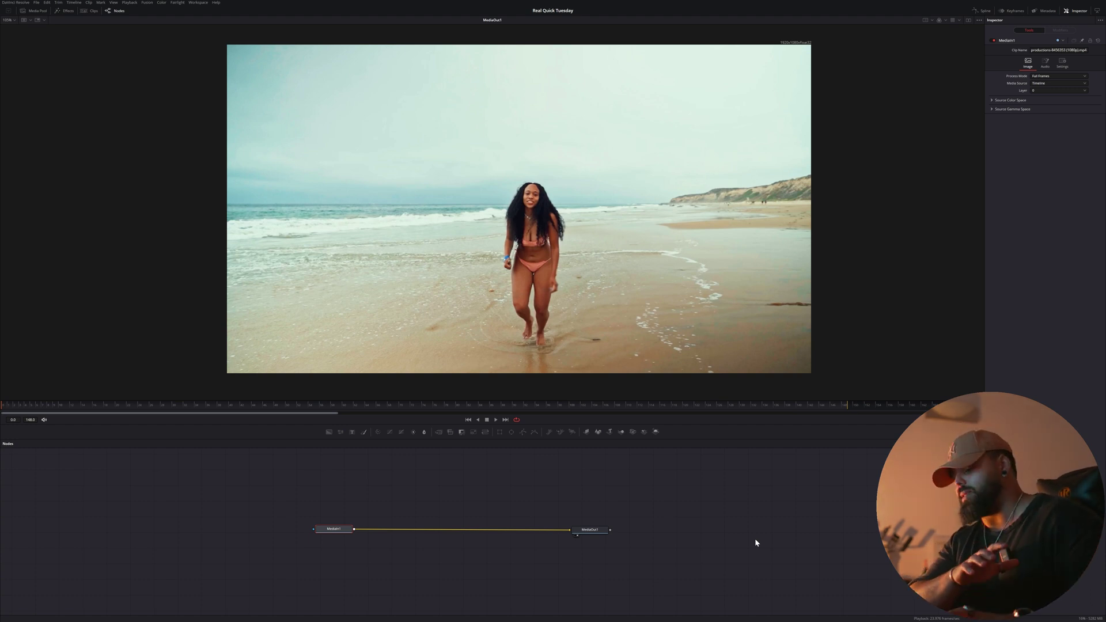
- Rewind the composition to frame 0 and fit the MediaIn1–MediaOut1 nodes to the node area
left_click(21, 407)
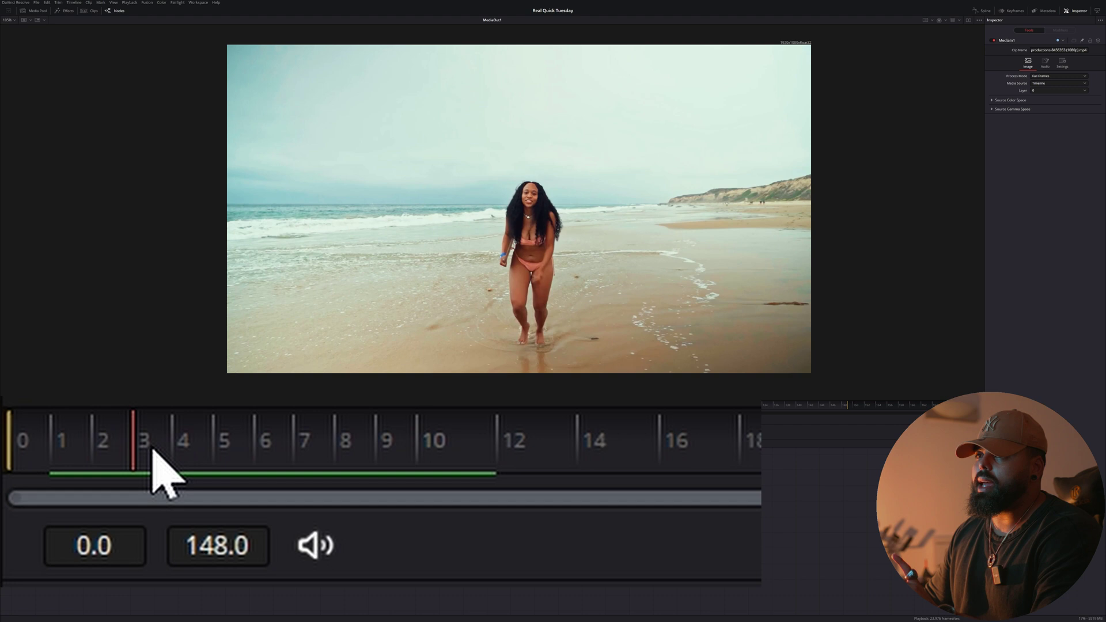
left_click_drag(153, 449, 12, 452)
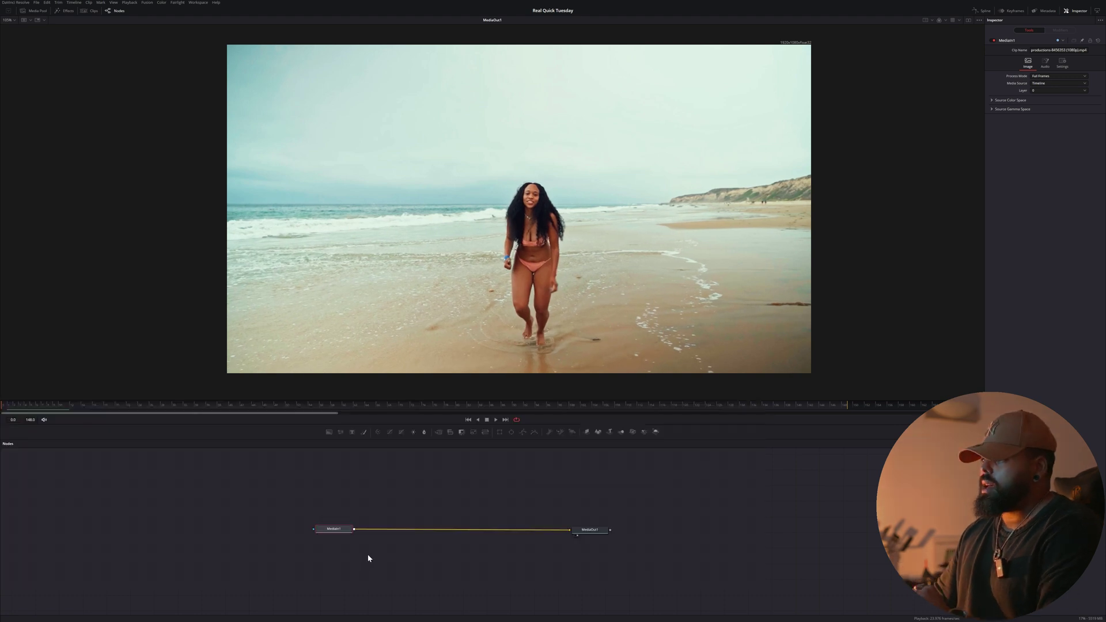
key("ctrl+f")
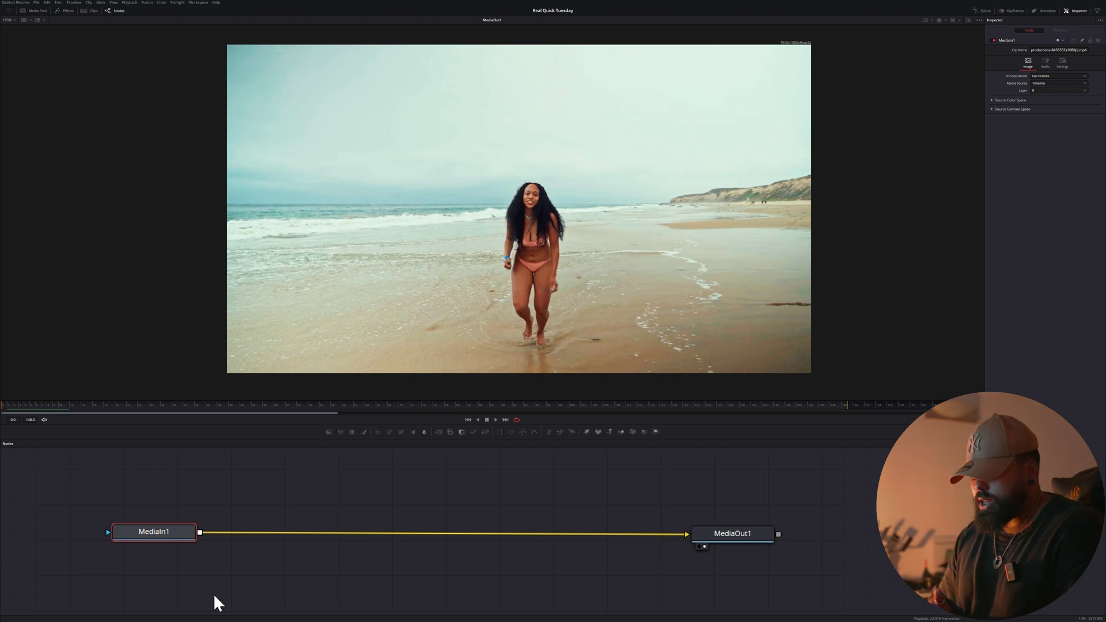
- Insert a Tracker node between MediaIn1 and MediaOut1 using the tool search for 'tracker'
key("ctrl+space")
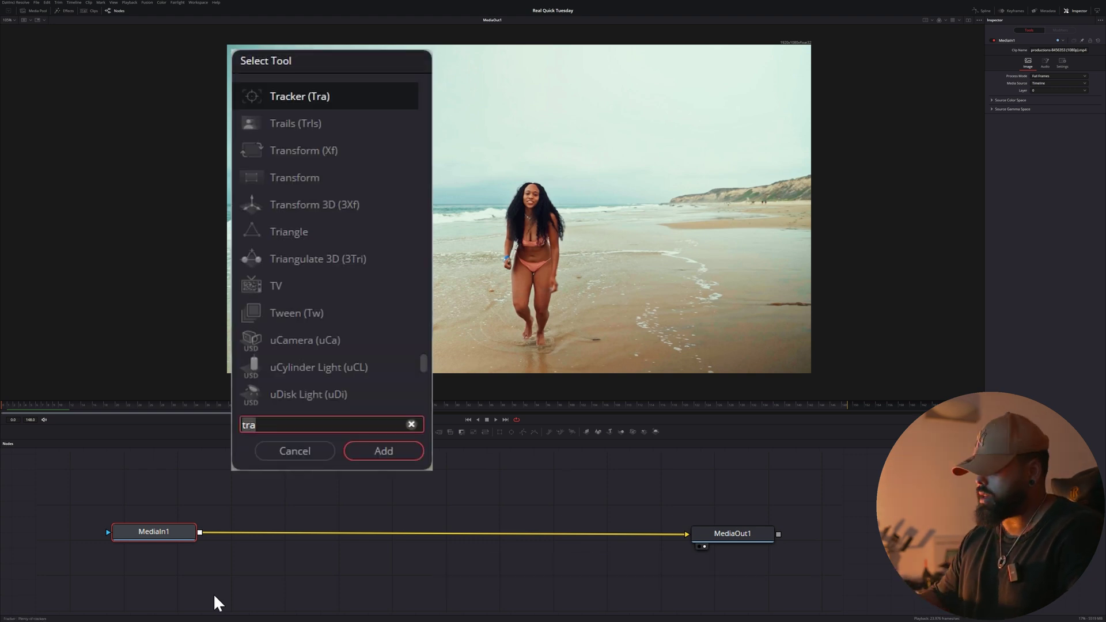
key("BackSpace")
type("trac")
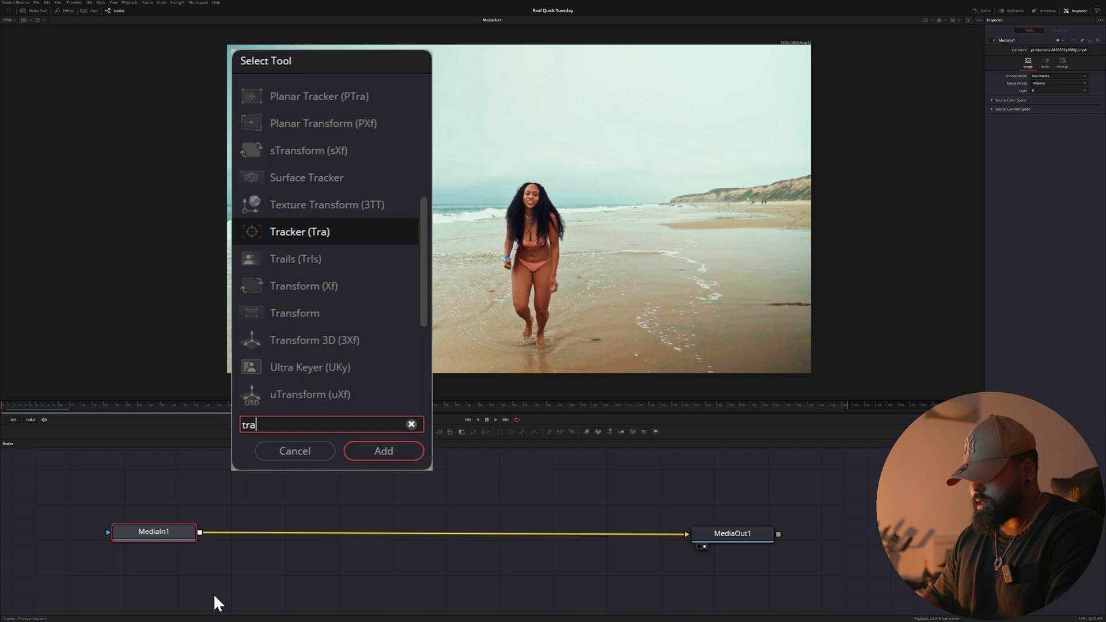
type("ker")
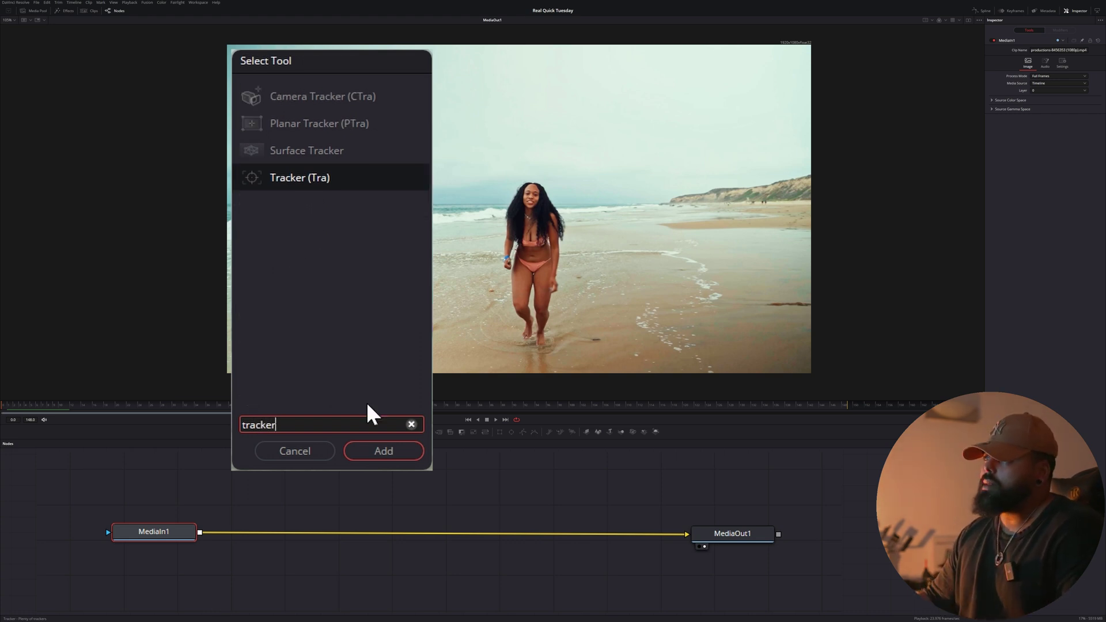
left_click(378, 450)
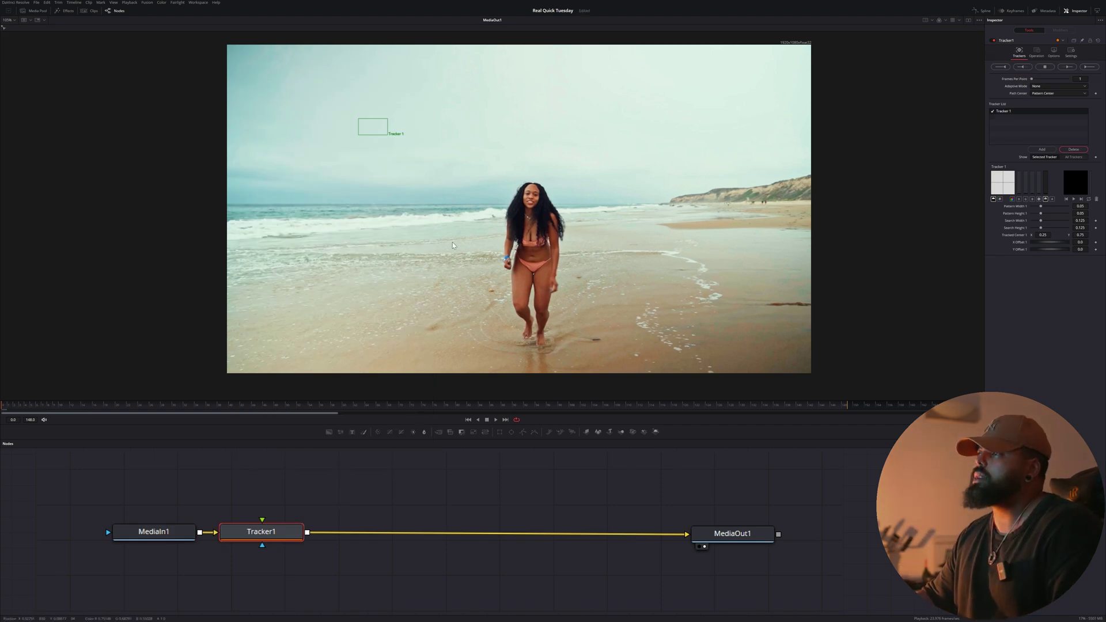
mouse_move(372, 126)
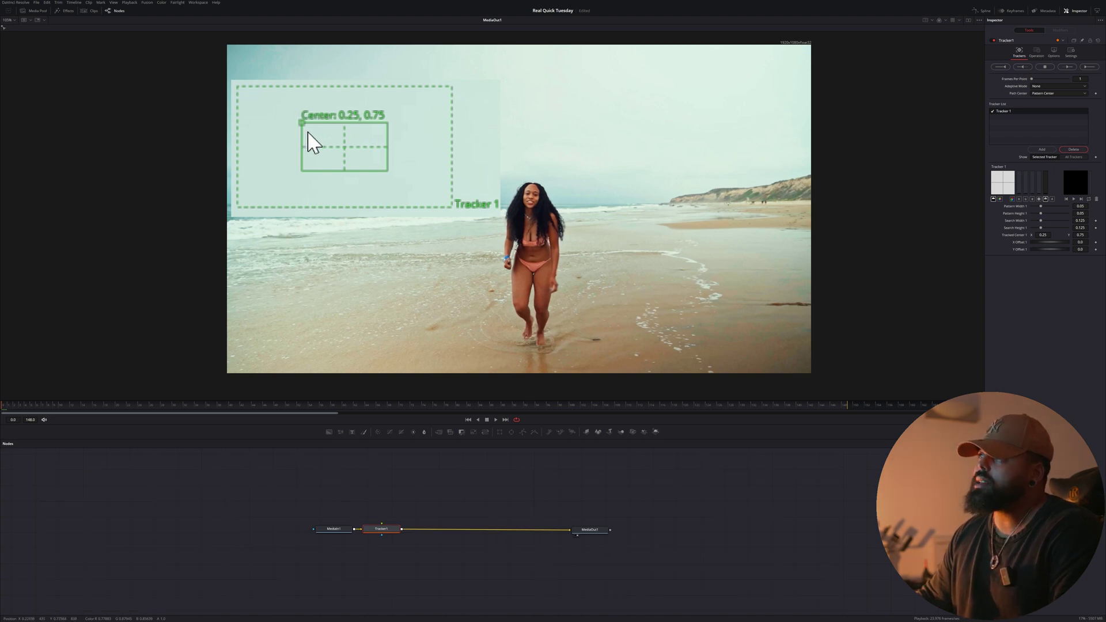
- Move Tracker1 onto her face, tighten its pattern box and narrow the search area
left_click_drag(359, 121, 518, 193)
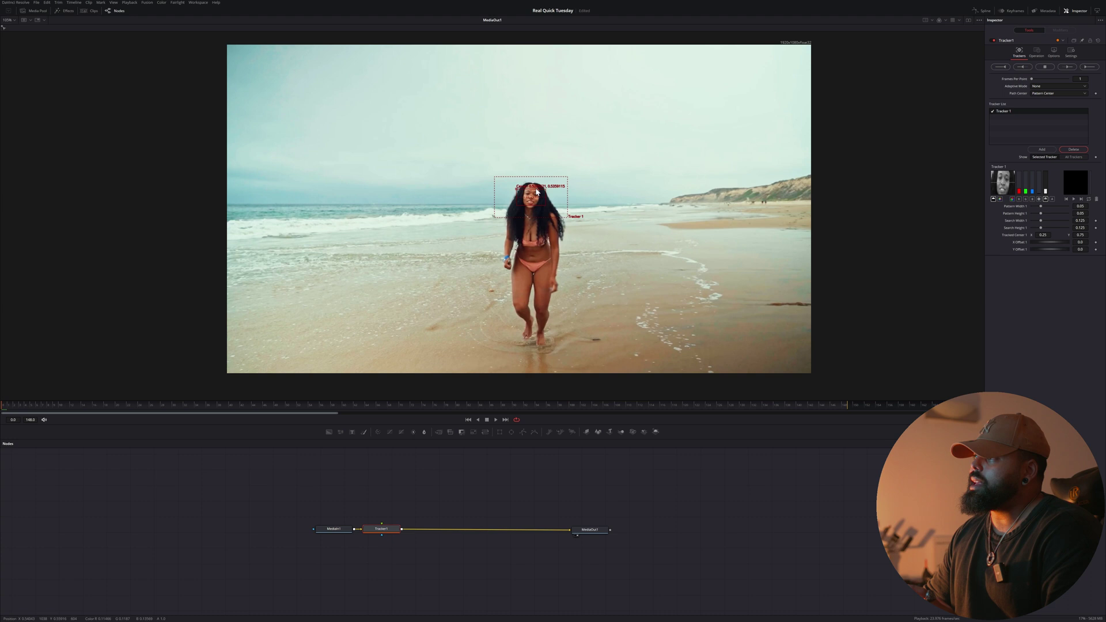
left_click_drag(534, 191, 551, 199)
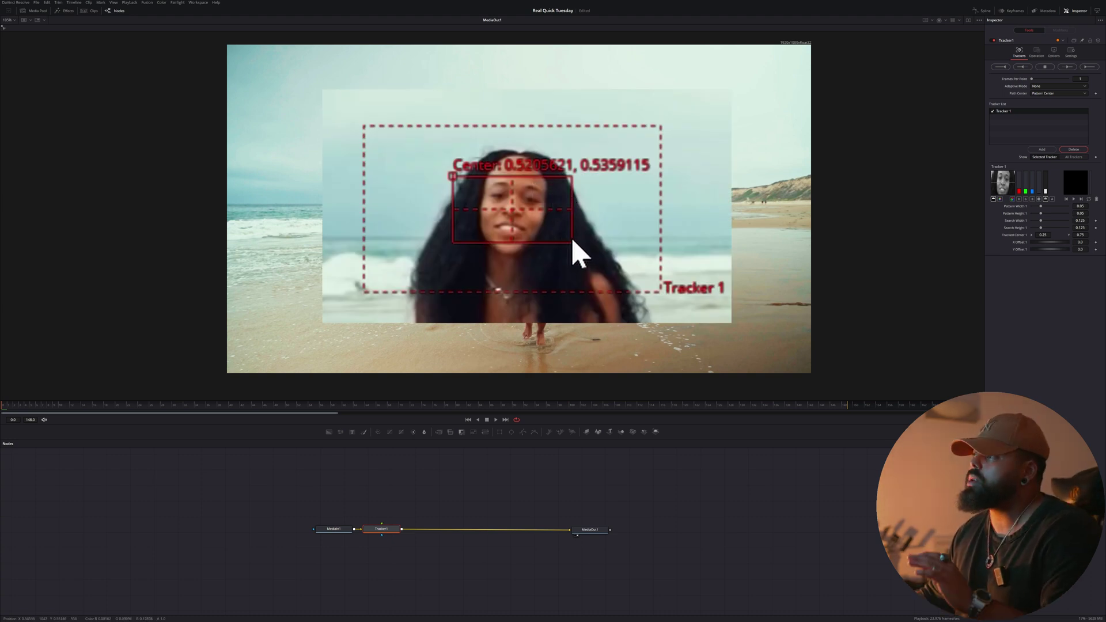
left_click_drag(571, 244, 561, 267)
left_click_drag(429, 125, 429, 117)
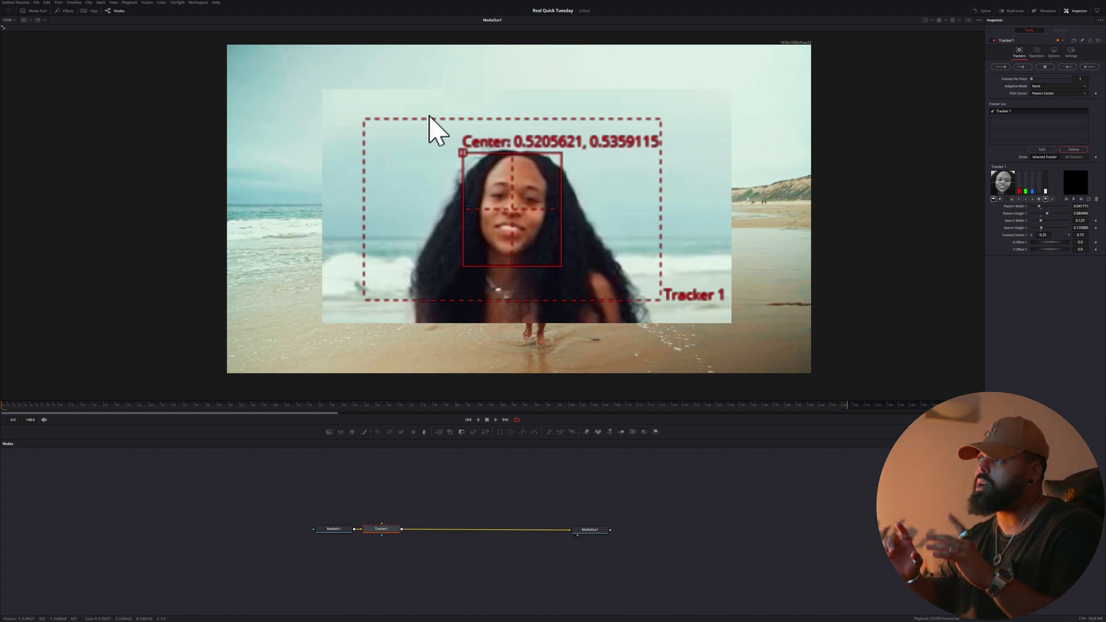
mouse_move(424, 117)
left_mouse_down()
mouse_move(379, 119)
mouse_move(442, 113)
mouse_move(445, 130)
mouse_move(457, 121)
mouse_move(442, 127)
left_mouse_up()
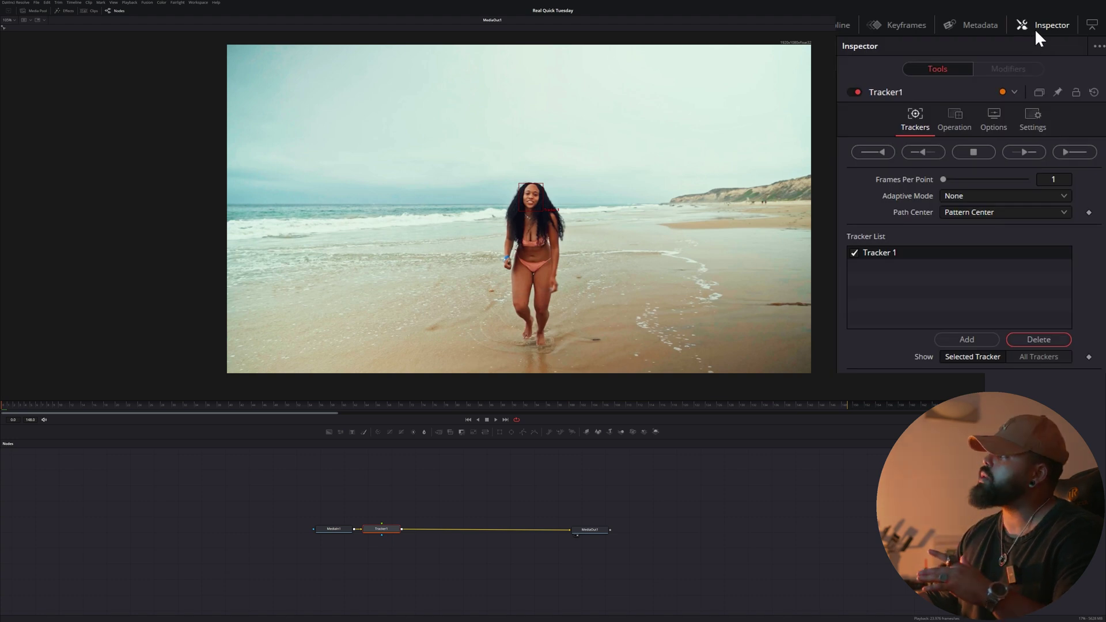
- Set Tracker1's Adaptive Mode to Every Frame and track her face forward
left_click(1035, 27)
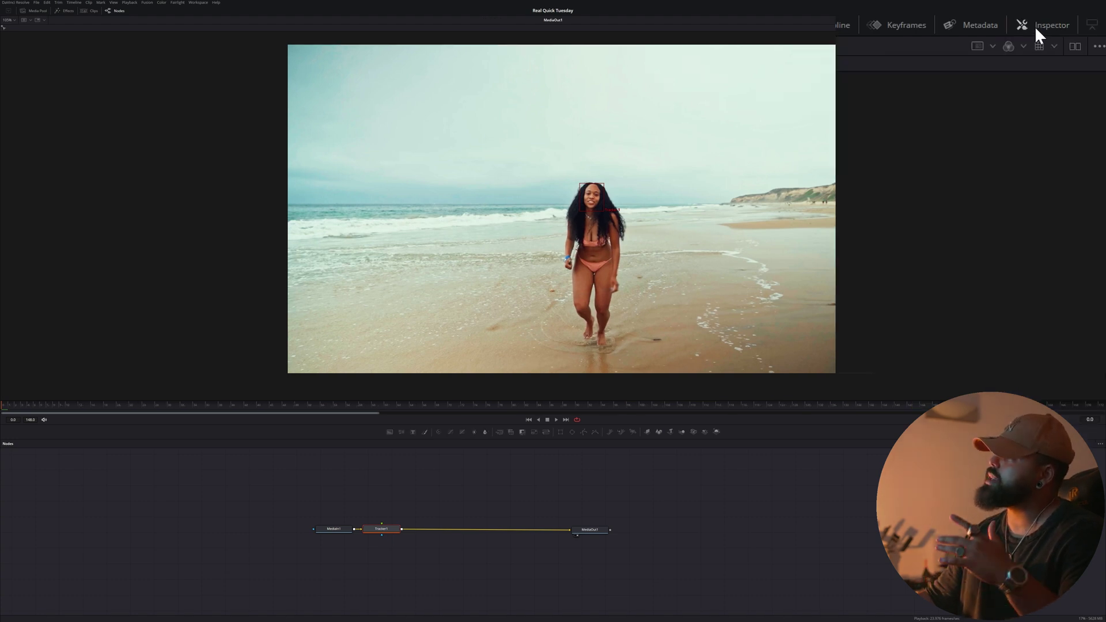
left_click(1035, 26)
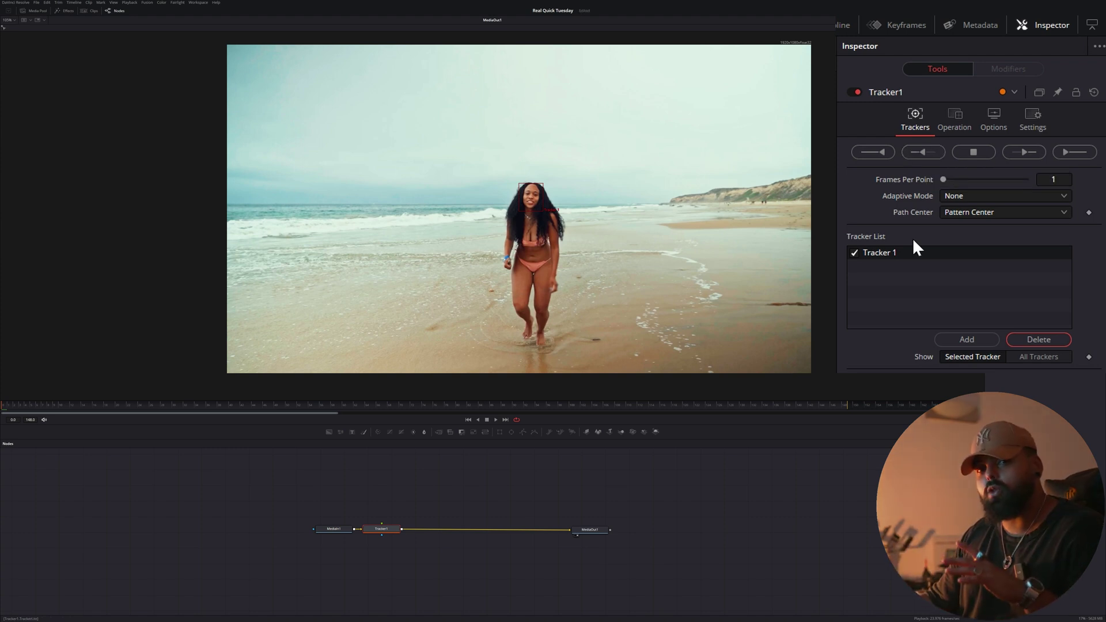
left_click(984, 197)
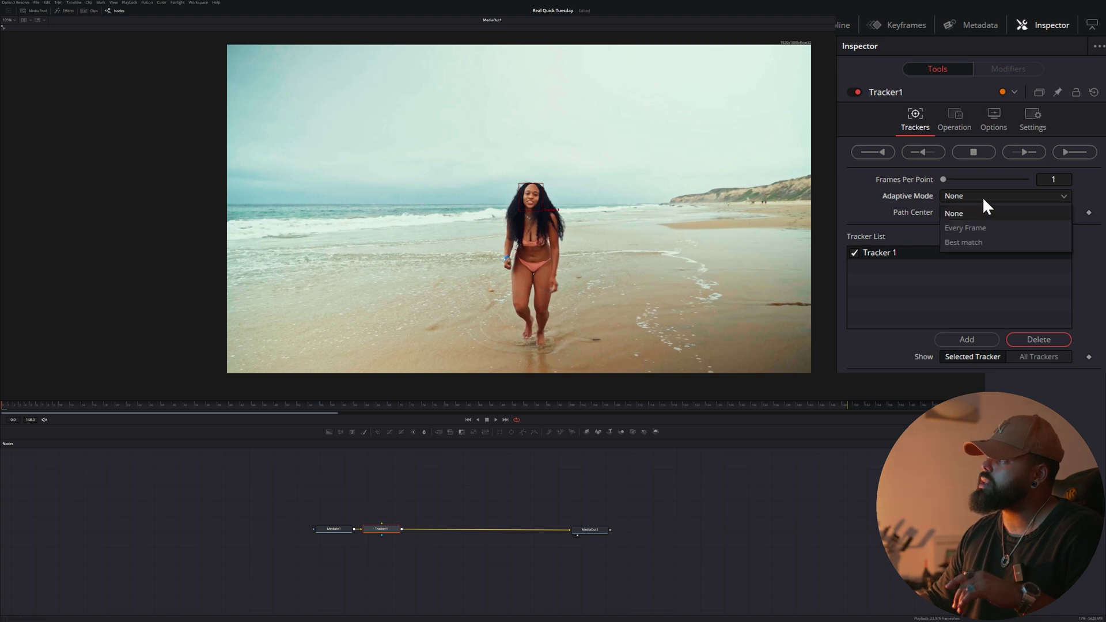
left_click(974, 231)
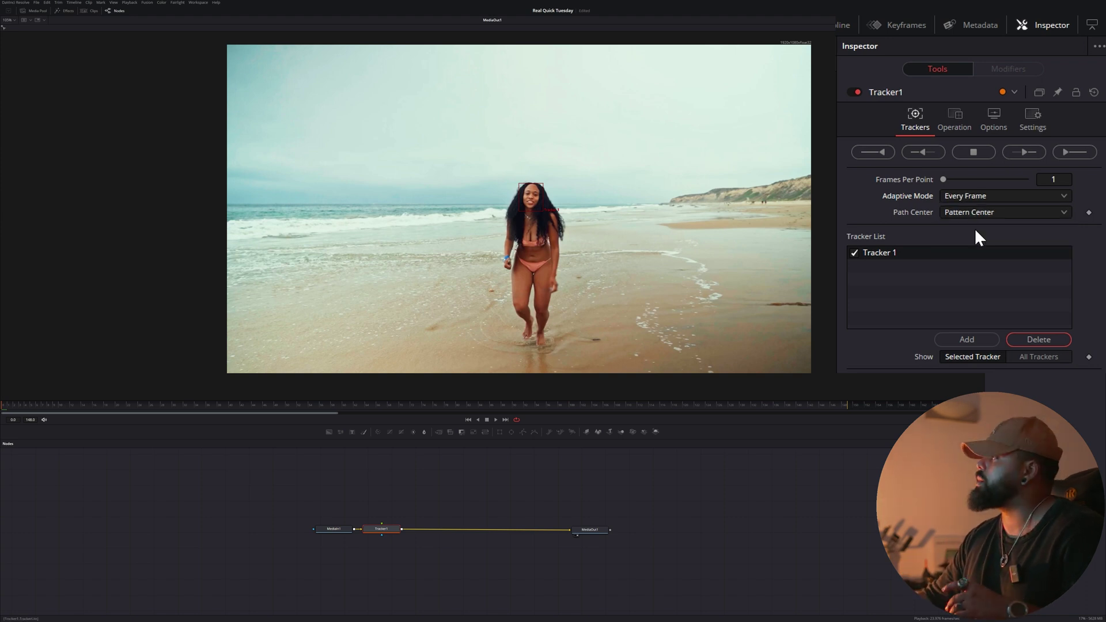
left_click(1014, 153)
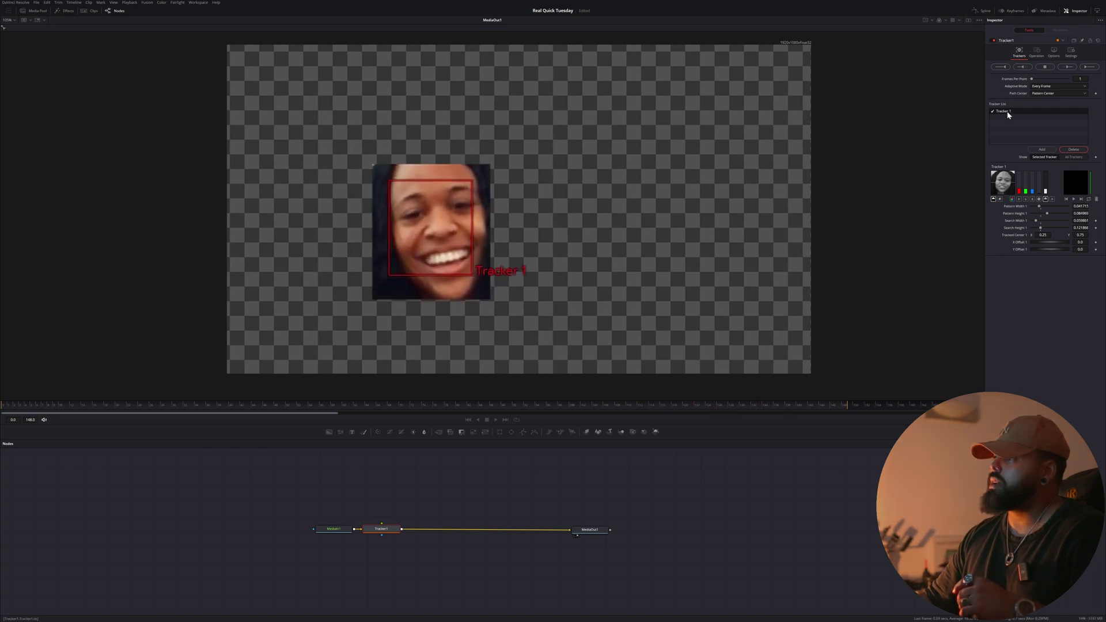
left_click(603, 323)
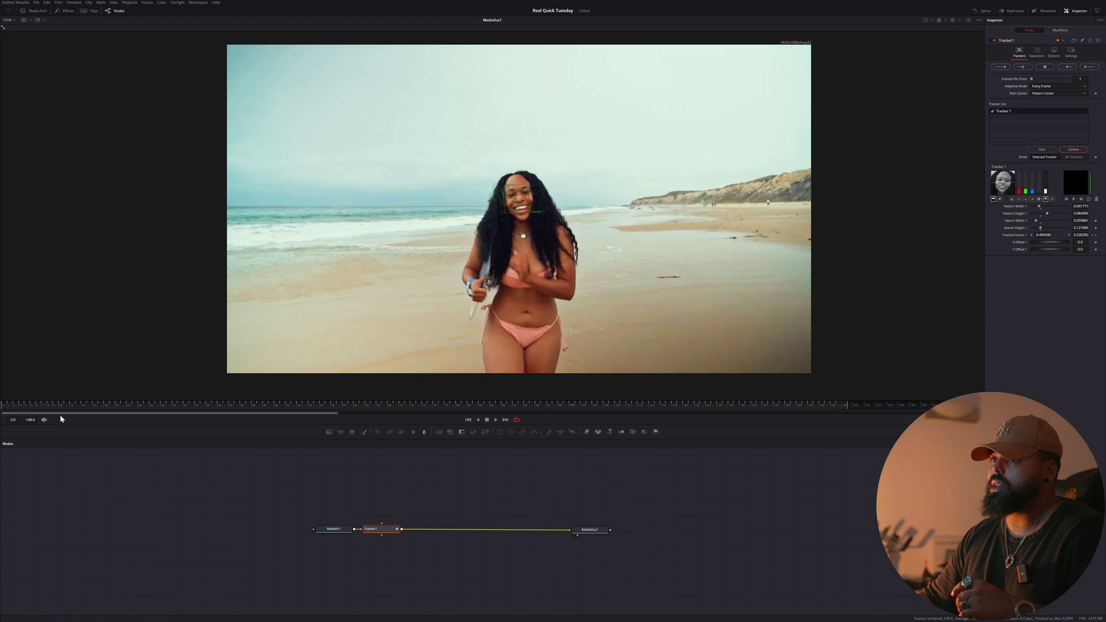
left_click_drag(31, 401, 23, 404)
key("space")
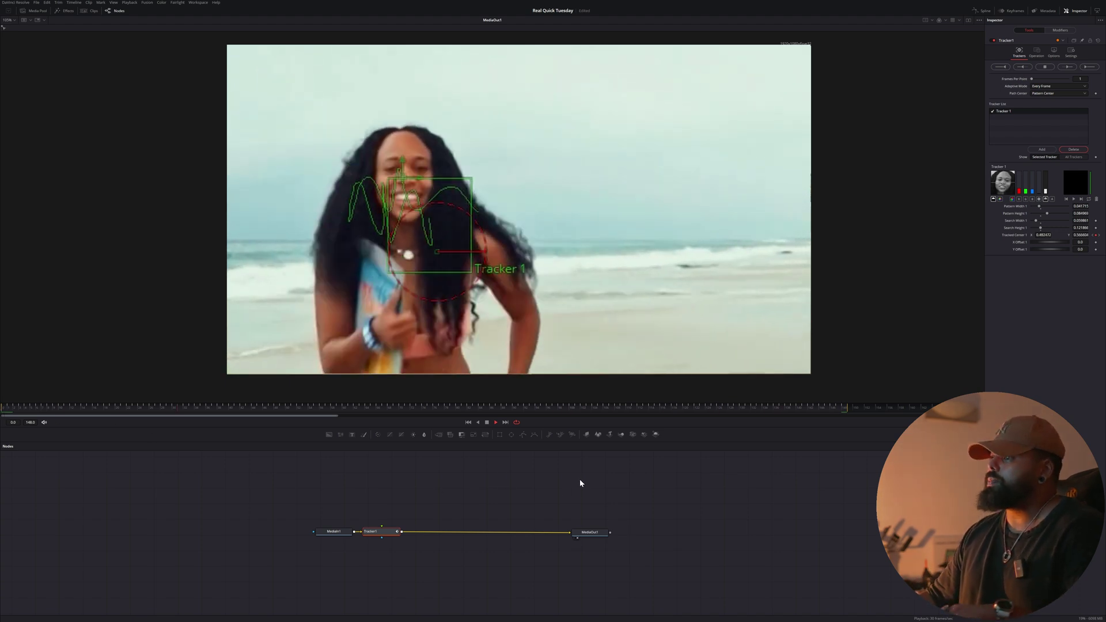
left_click_drag(421, 409, 371, 410)
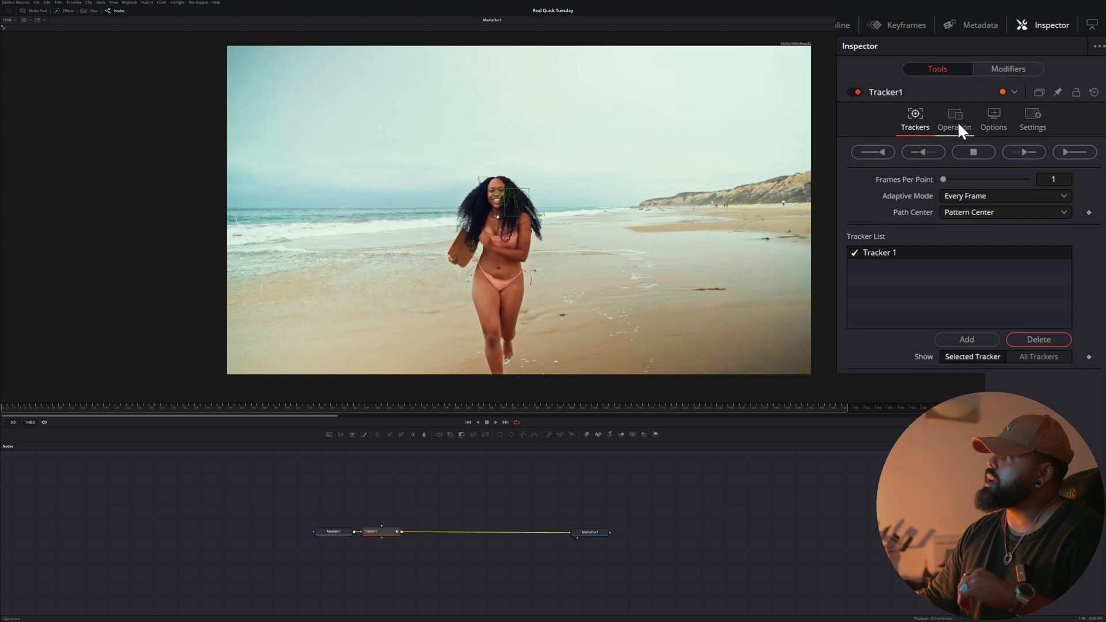
- Set Tracker1's Operation to Match Move with Merge set to BG only
left_click(957, 122)
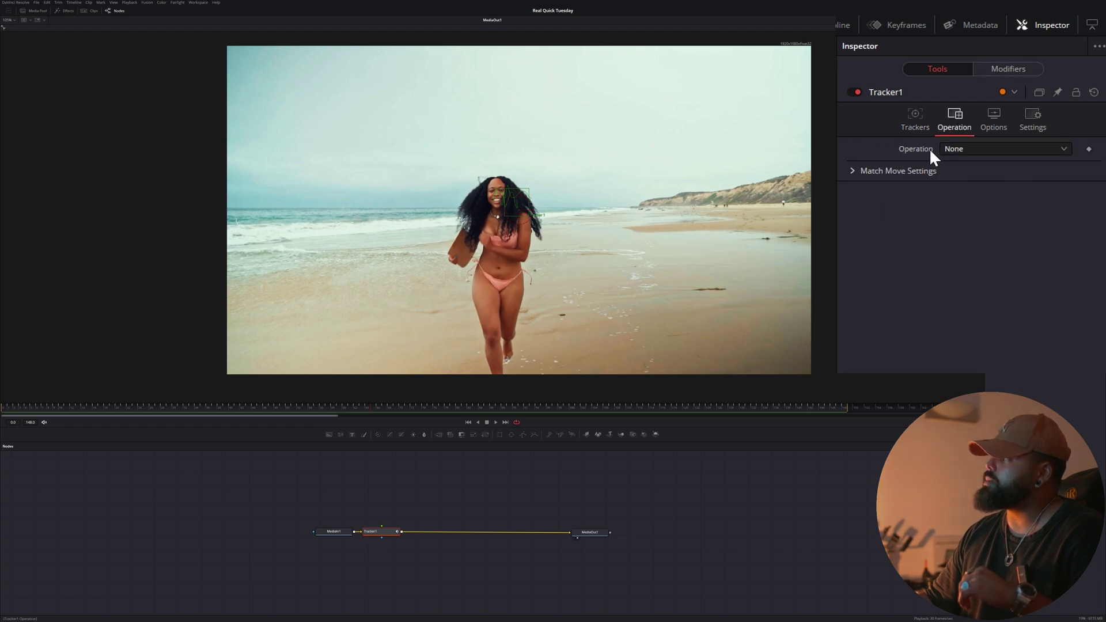
left_click(967, 151)
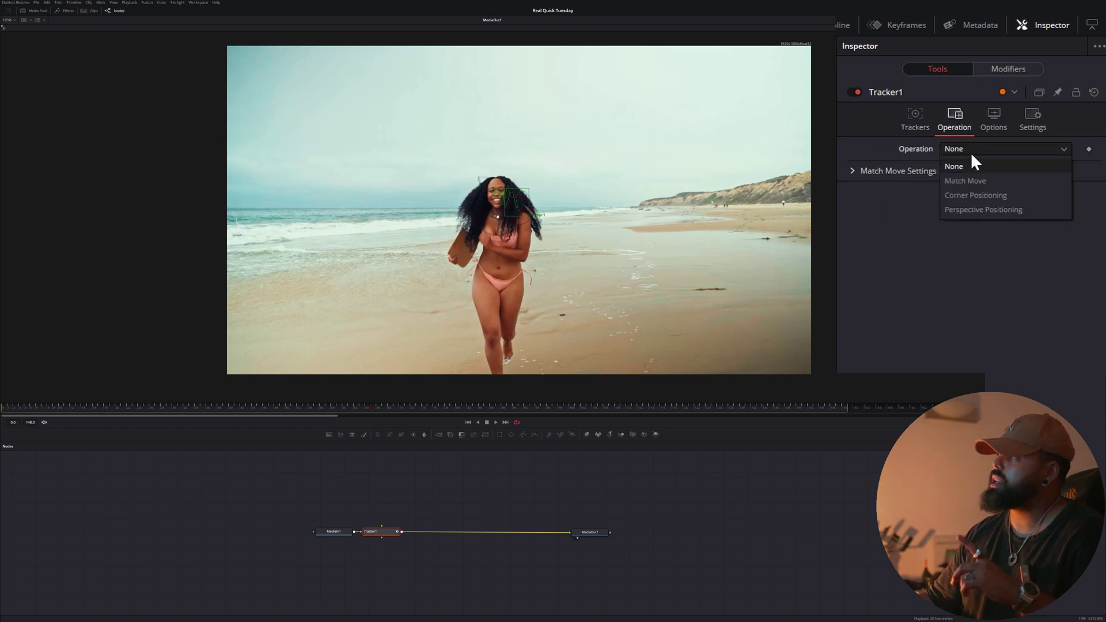
left_click(983, 179)
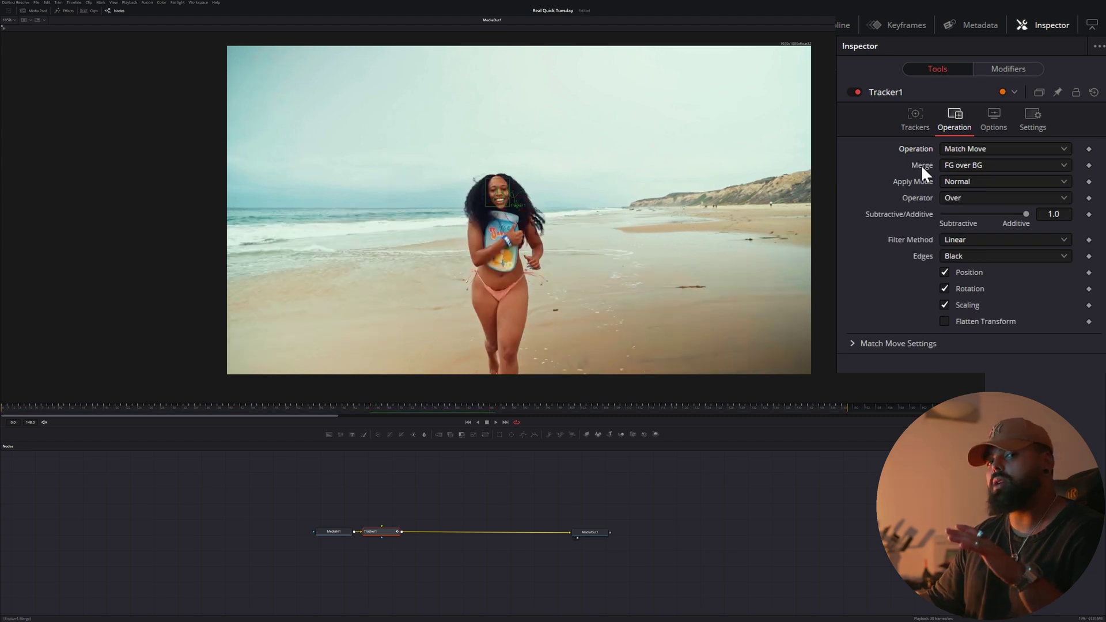
left_click(961, 165)
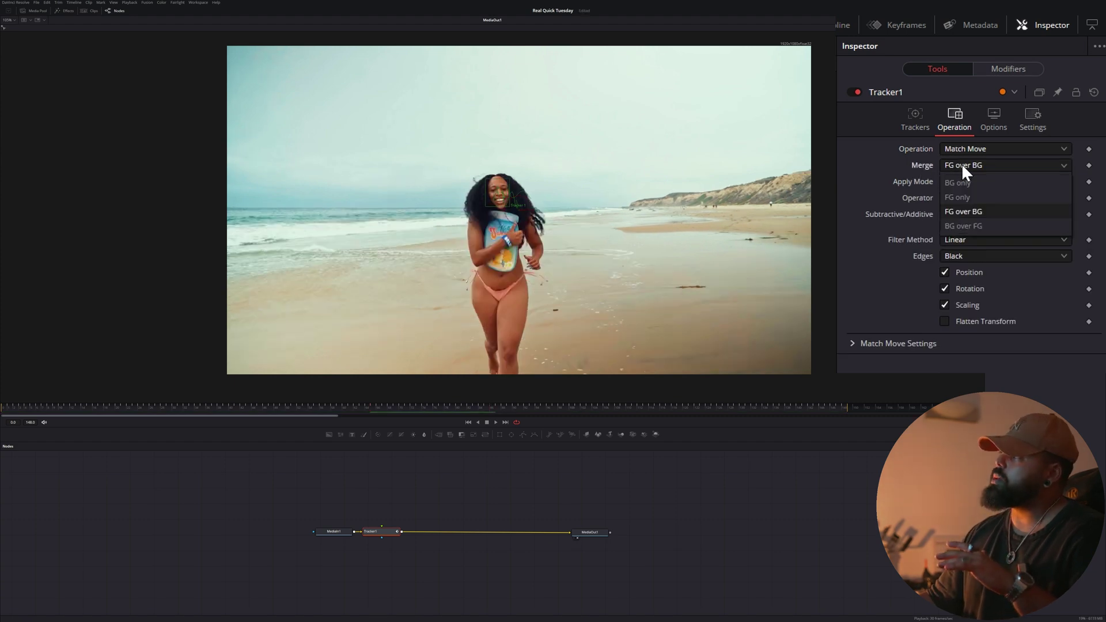
left_click(962, 181)
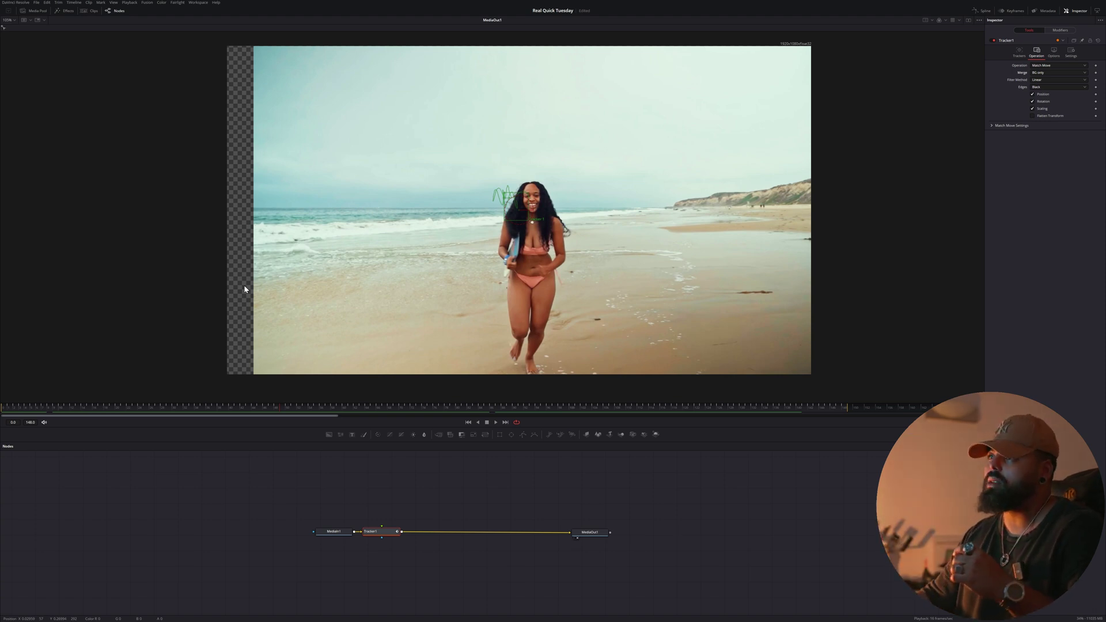
- Check the stabilization, then add a Transform node after Tracker1 via the tool search
key("ctrl+f")
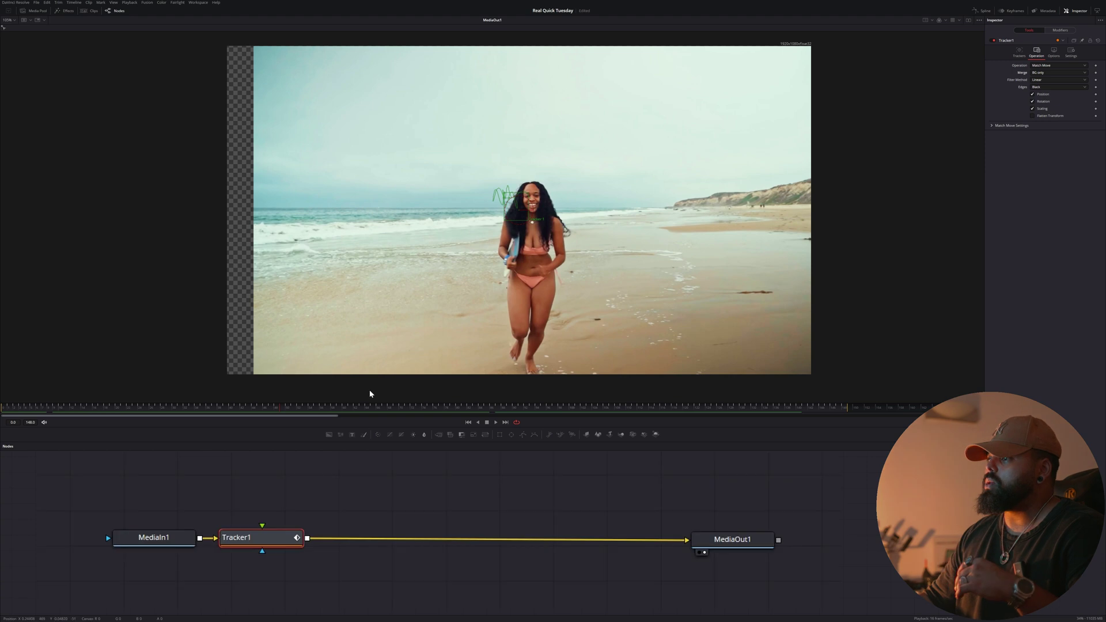
left_click_drag(365, 408, 417, 409)
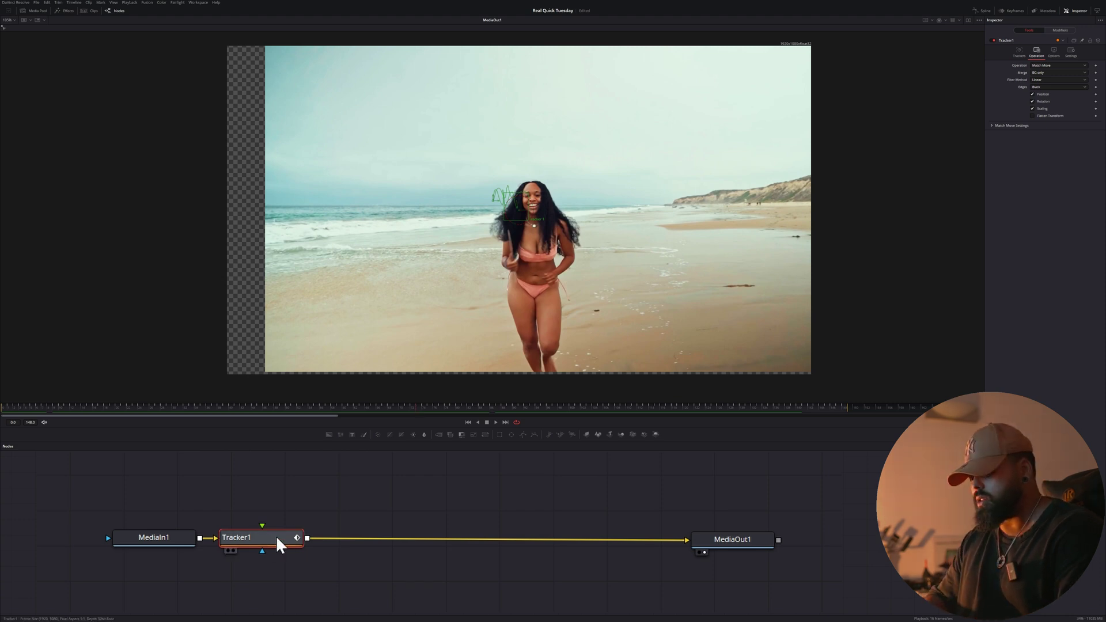
key("shift+space")
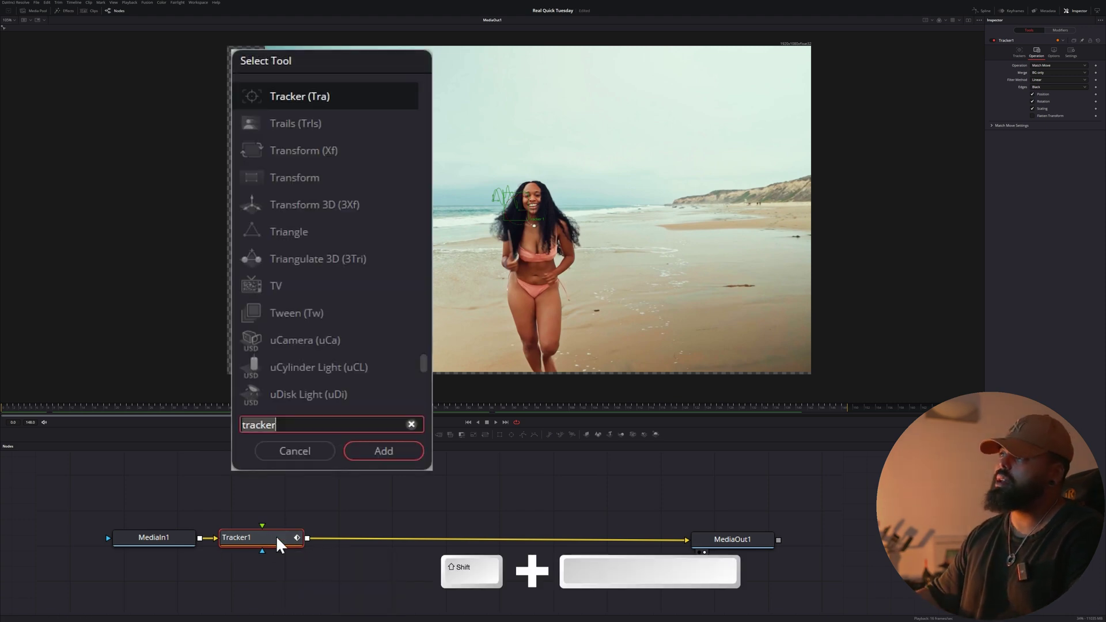
left_click(302, 425)
key("BackSpace")
key("BackSpace")
key("BackSpace")
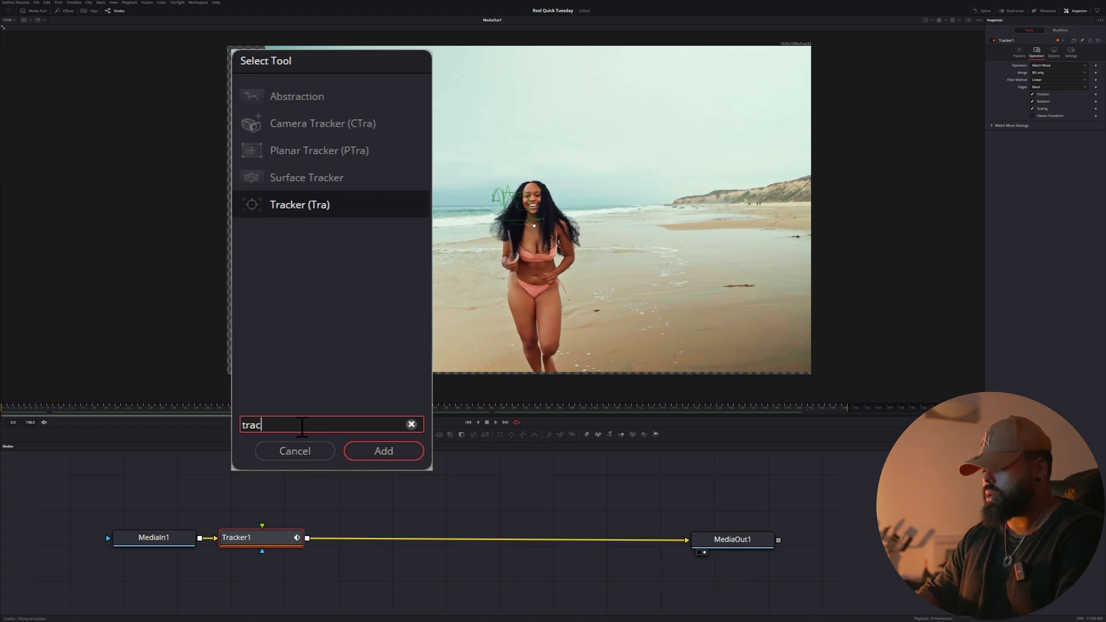
key("BackSpace")
type("n")
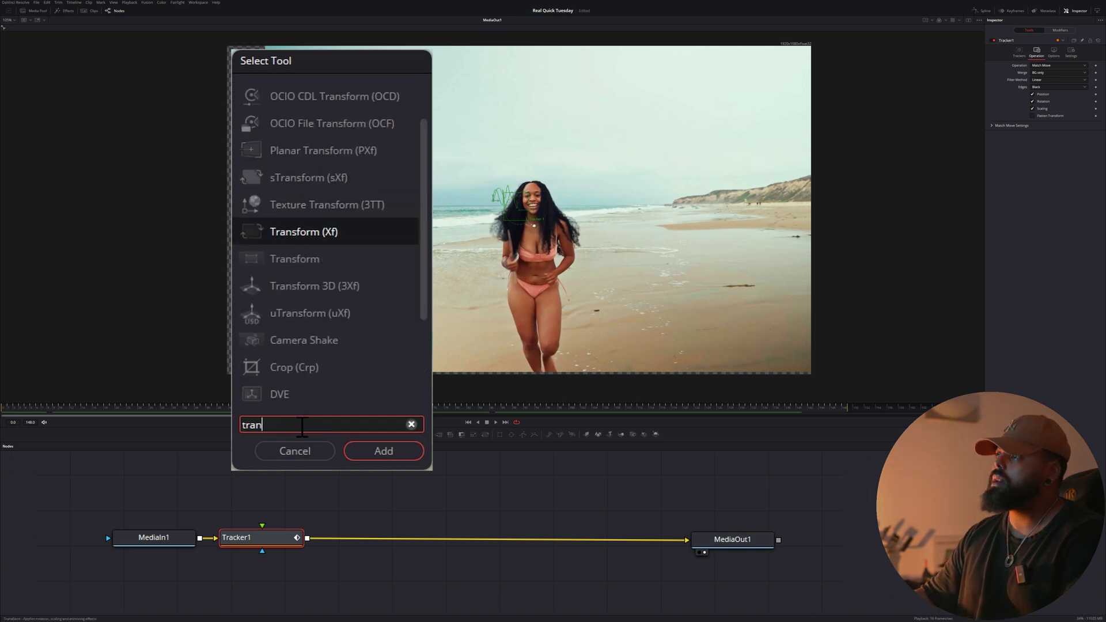
left_click(315, 230)
left_click(383, 451)
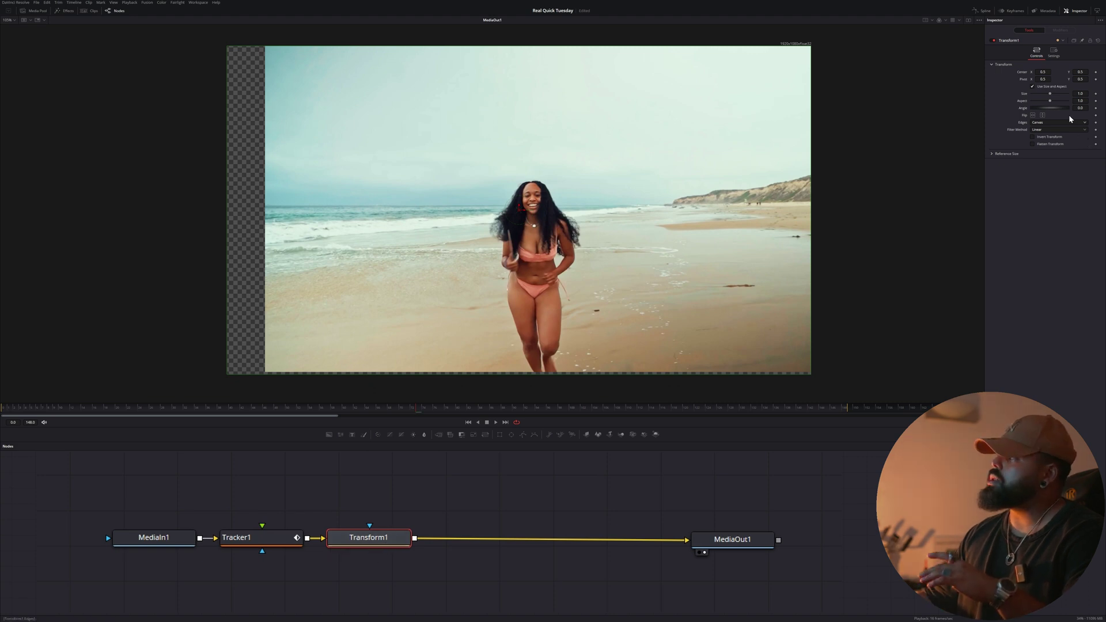
- Scale Transform1 to 1.116, shift its centre to about 0.482, 0.463, and play back to verify
left_click_drag(1053, 213, 1085, 212)
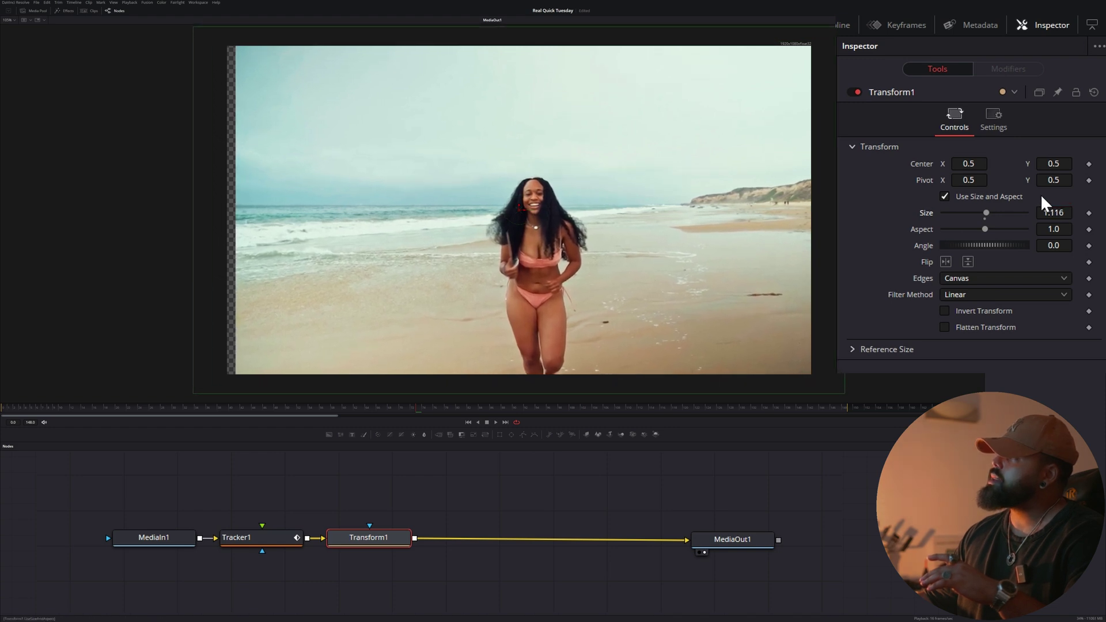
left_click_drag(1066, 162, 1063, 162)
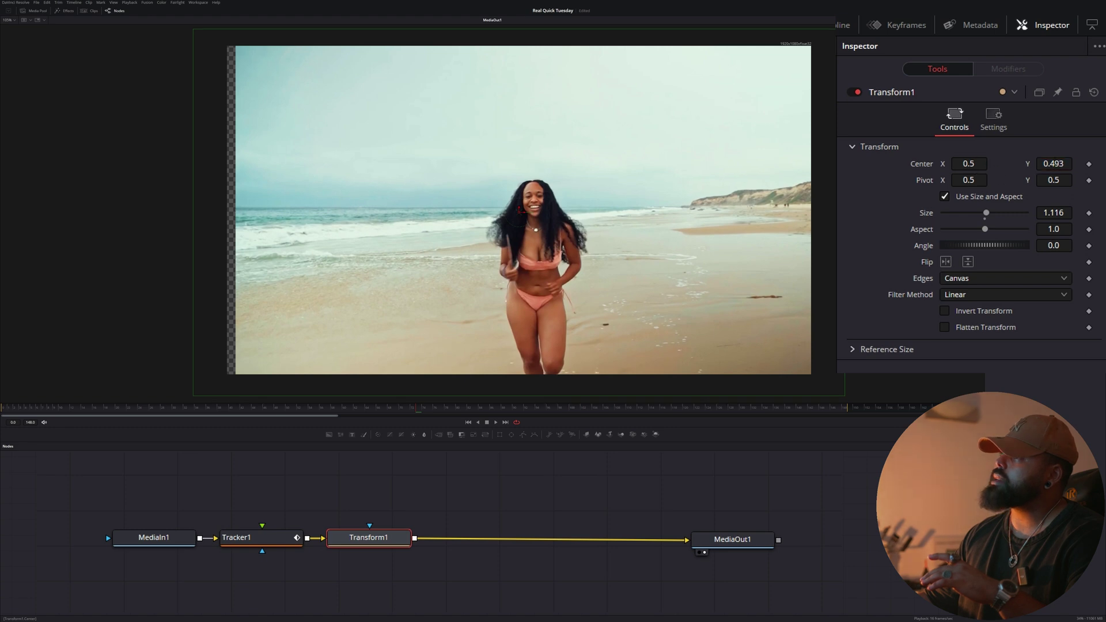
left_click_drag(969, 164, 960, 164)
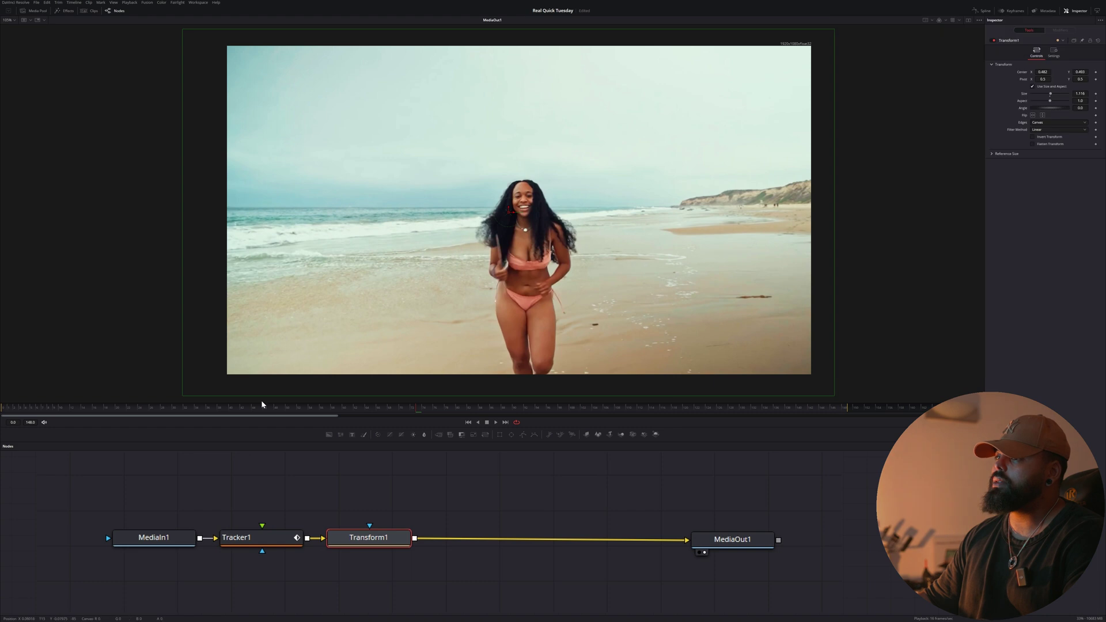
key("space")
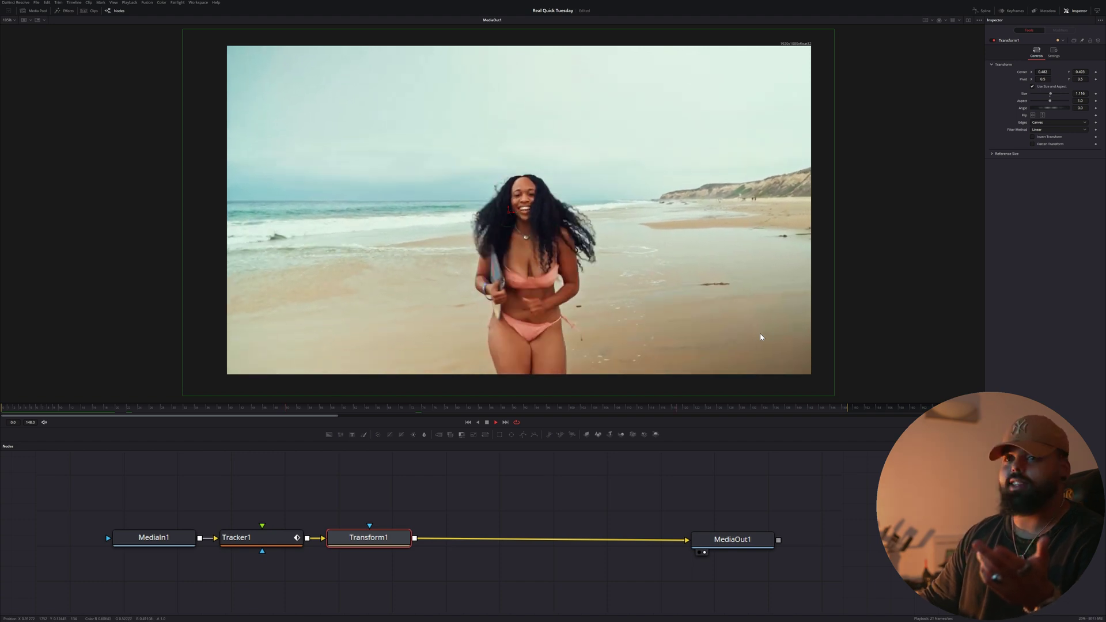
left_click(27, 409)
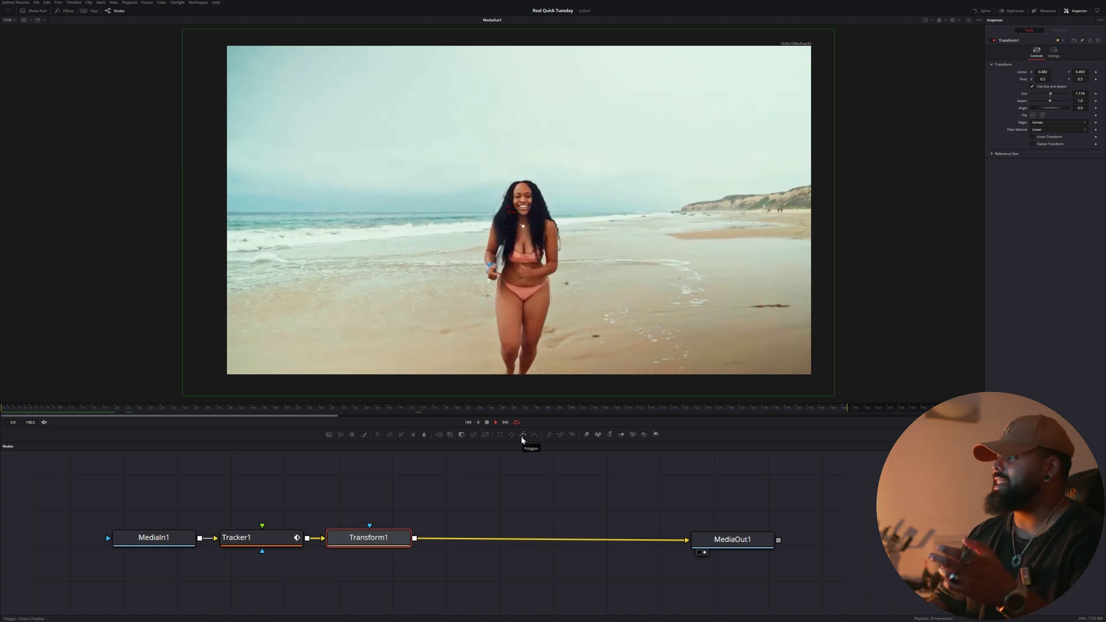
key("ctrl+minus")
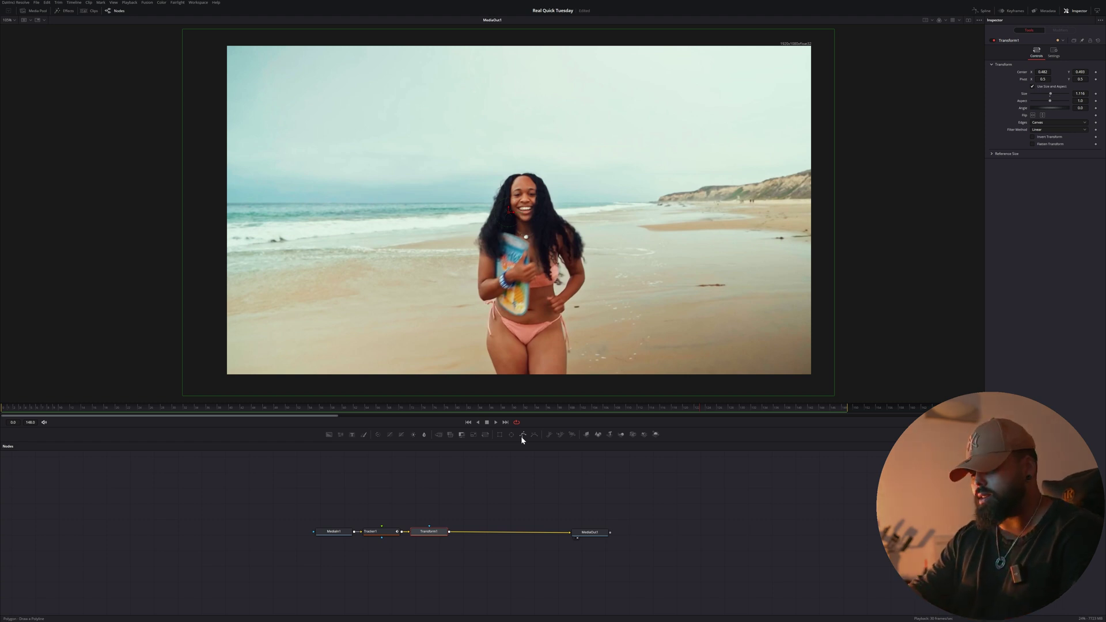
- Switch to the Edit page and return the playhead to the timeline start
key("shift+4")
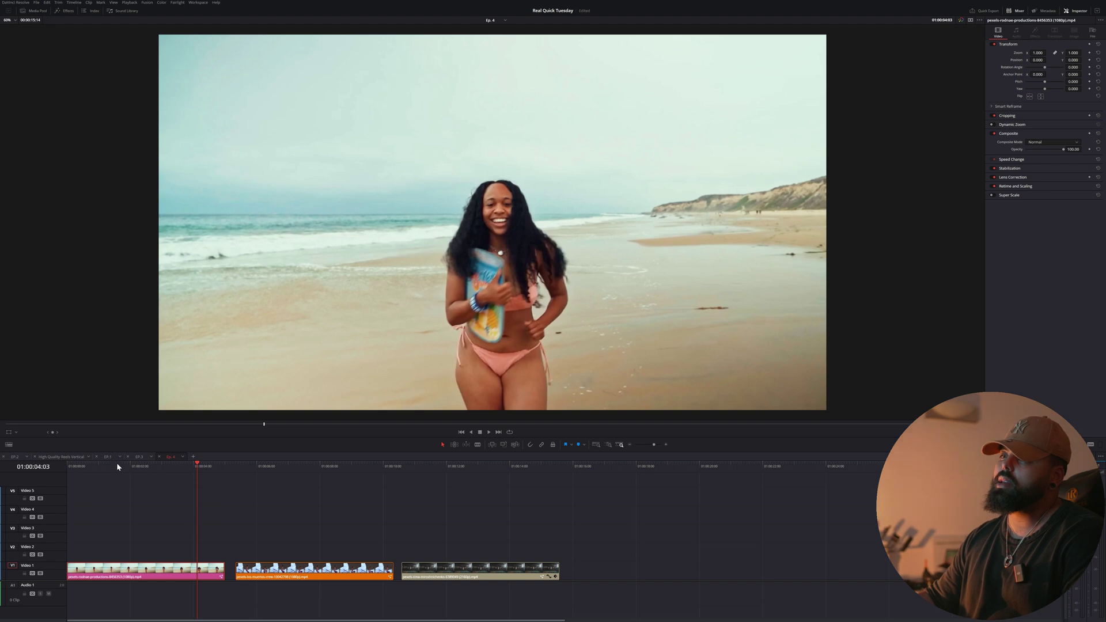
left_click(70, 466)
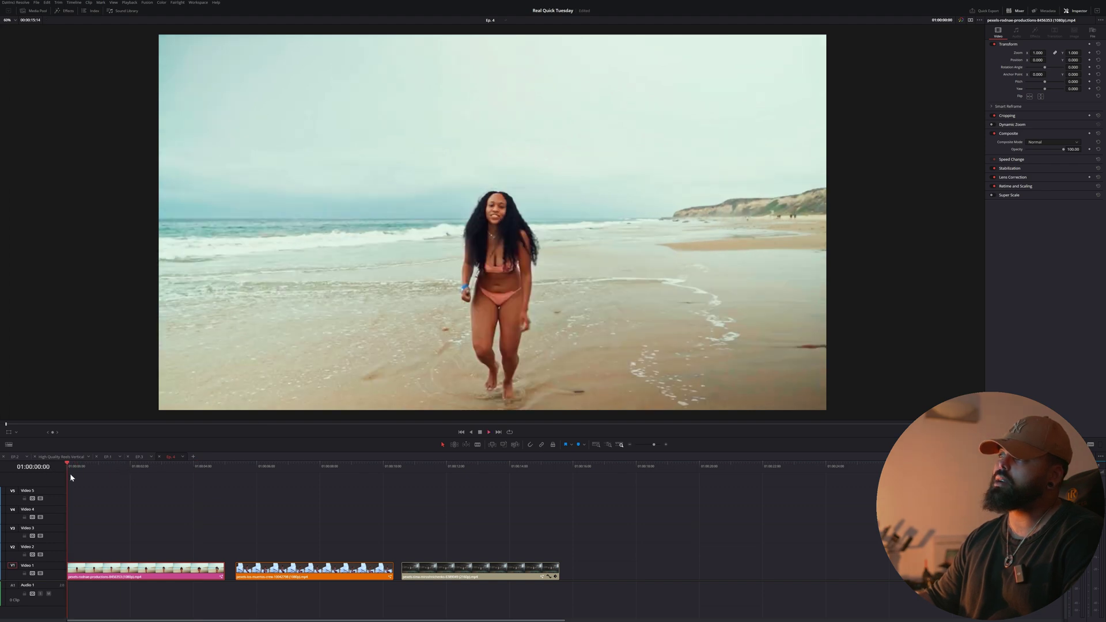